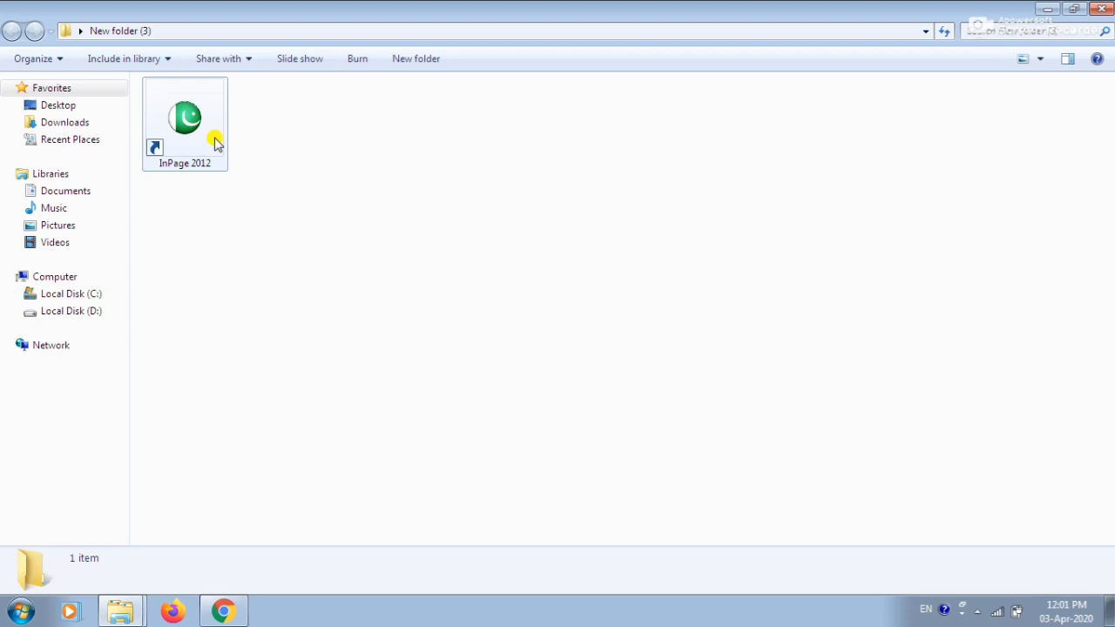
- Launch InPage 2012 and start a new document with the A4 210x297mm page size
{"action": "double_click", "coordinate": [216, 143]}
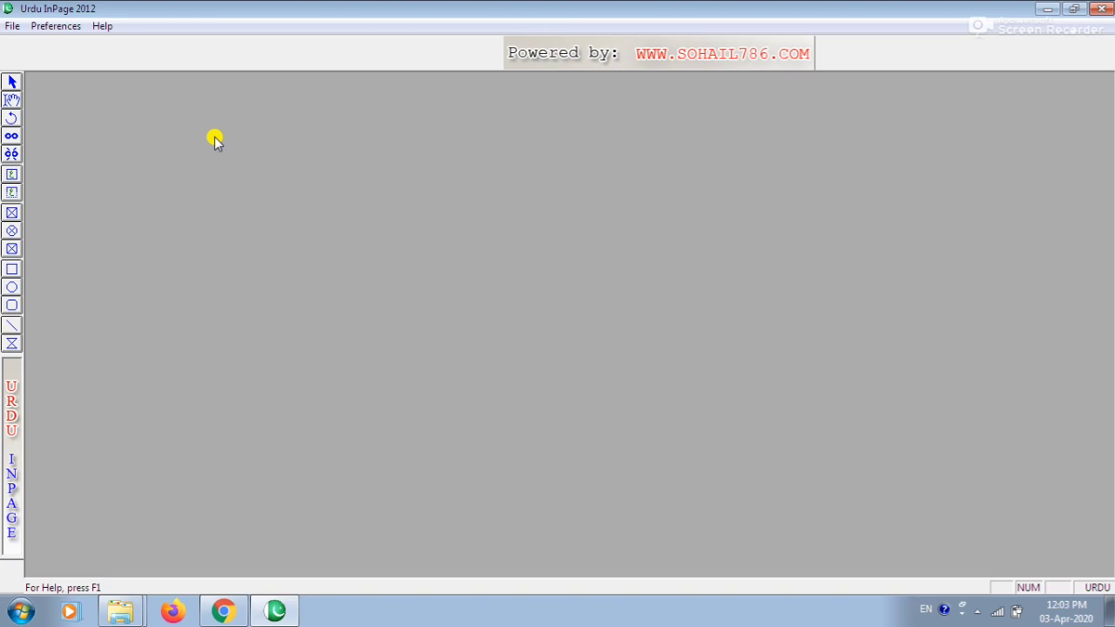
{"action": "left_click", "coordinate": [10, 28]}
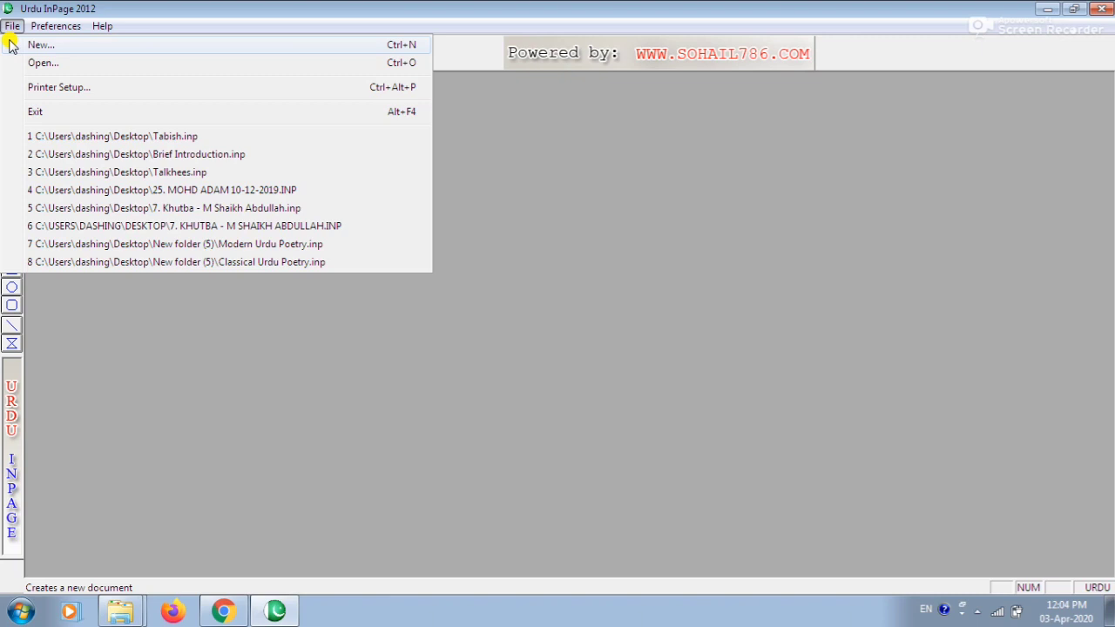
{"action": "left_click", "coordinate": [35, 44]}
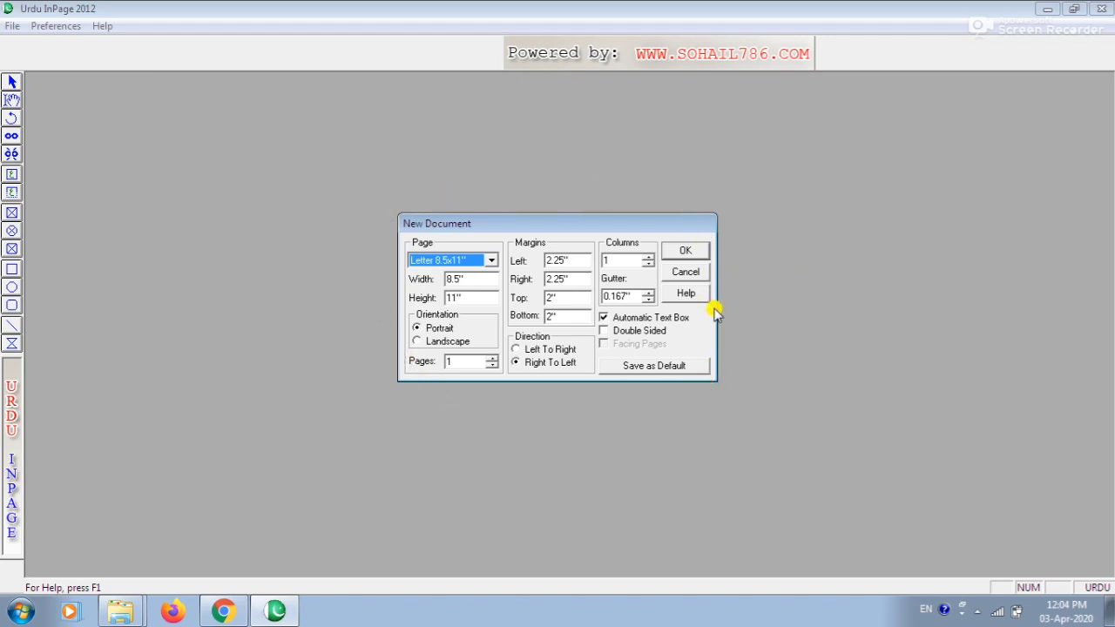
{"action": "left_click", "coordinate": [491, 260]}
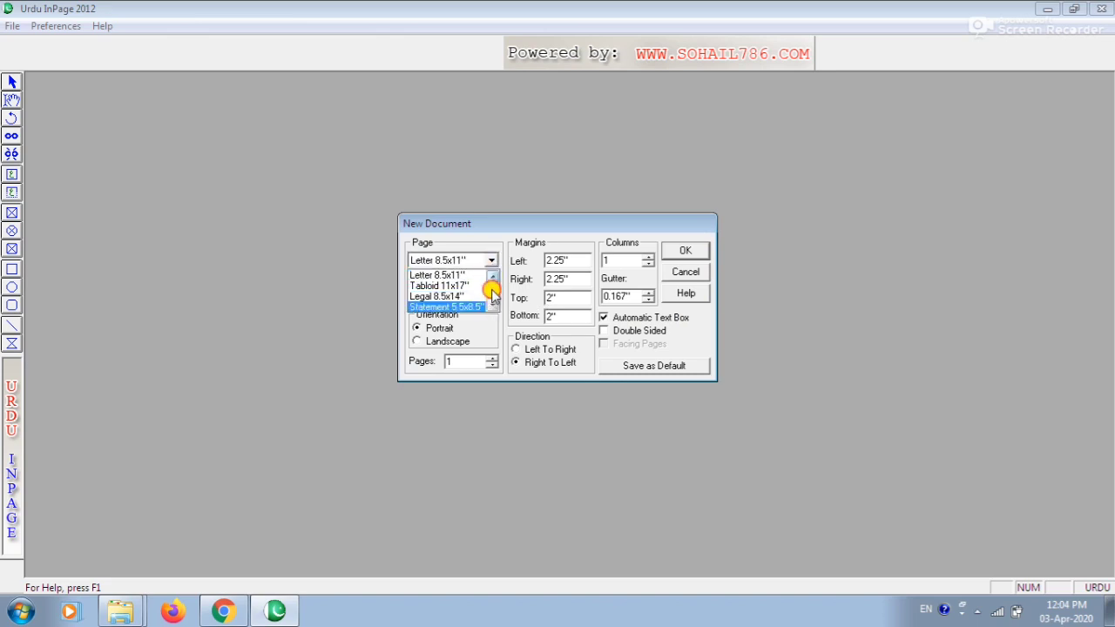
{"action": "mouse_move", "coordinate": [490, 290]}
{"action": "left_mouse_down"}
{"action": "mouse_move", "coordinate": [490, 313]}
{"action": "mouse_move", "coordinate": [485, 279]}
{"action": "left_mouse_up"}
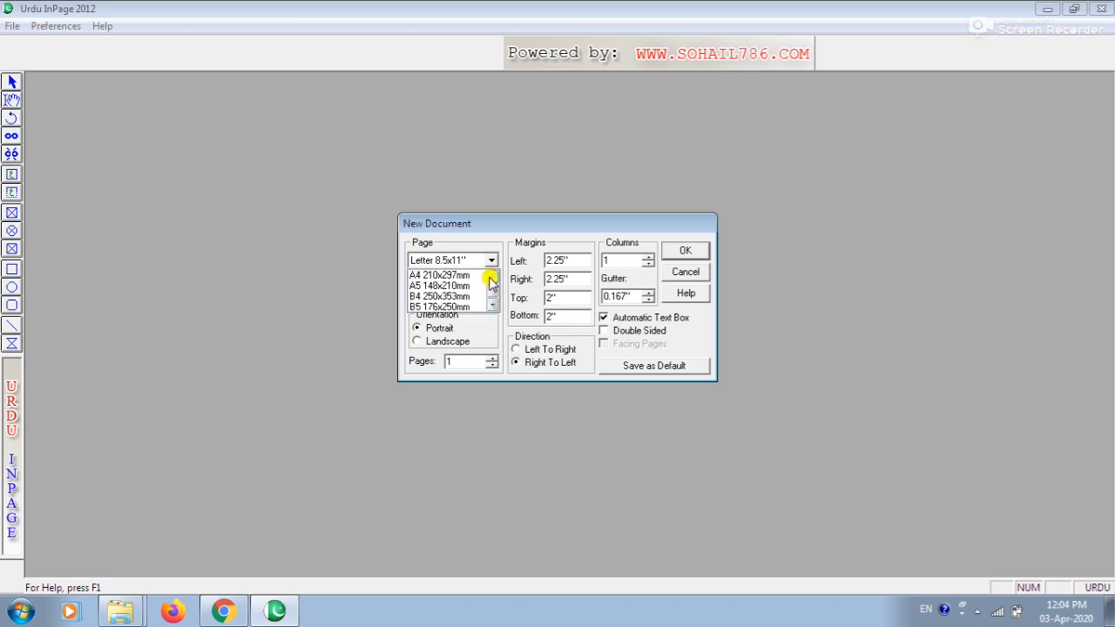
{"action": "left_click", "coordinate": [461, 276]}
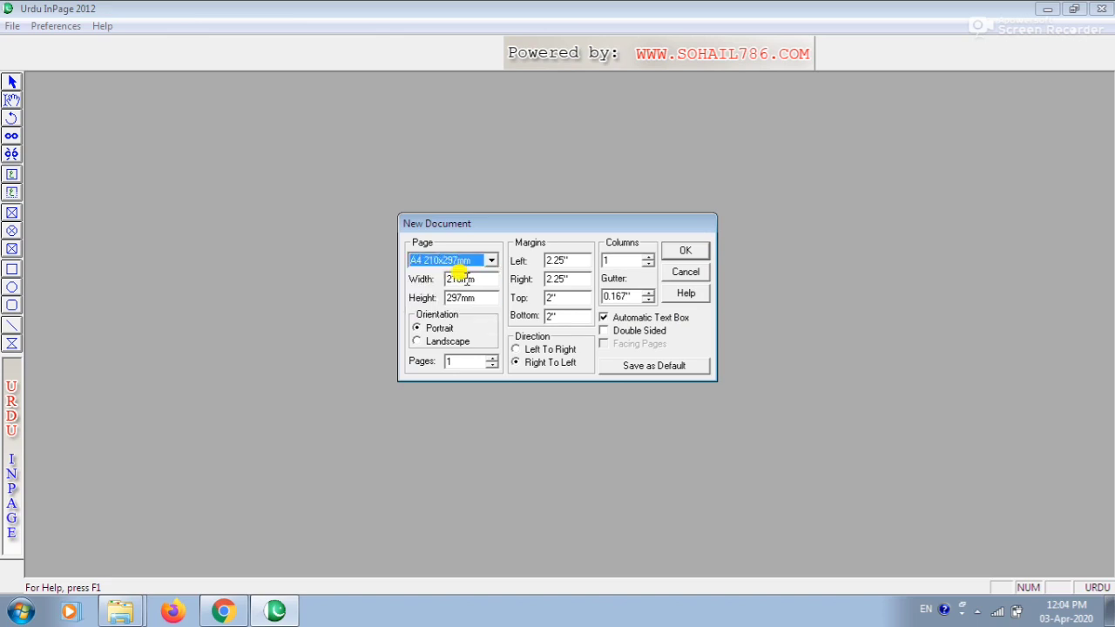
- Set the left, right, top and bottom margins to .5 and create the document
{"action": "key", "text": "Tab"}
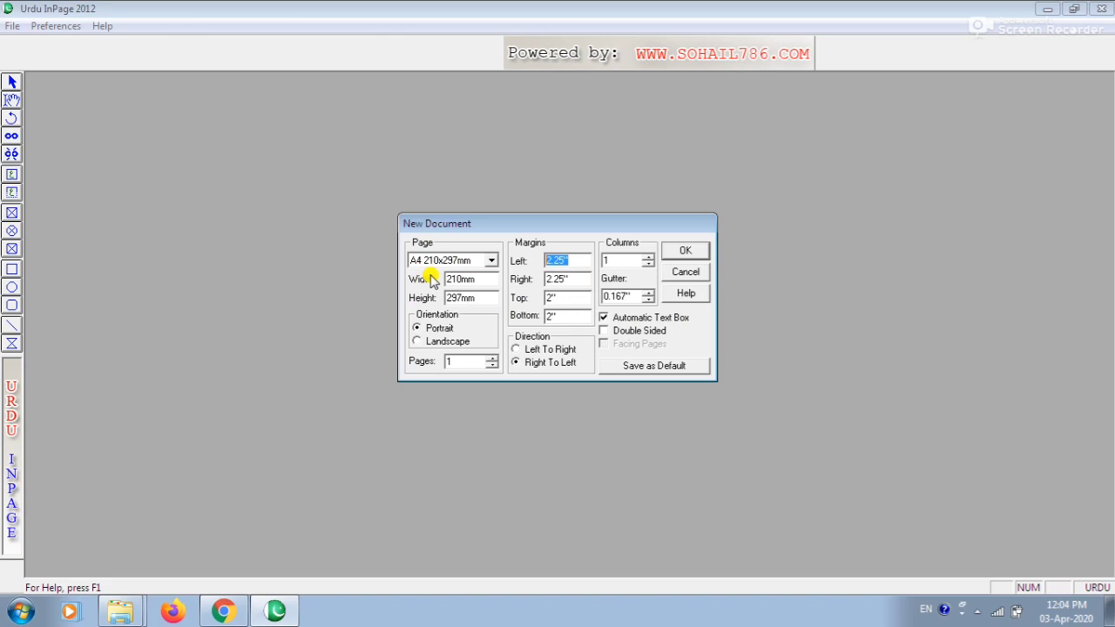
{"action": "type", "text": ".5"}
{"action": "key", "text": "Tab"}
{"action": "type", "text": ".5"}
{"action": "key", "text": "Tab"}
{"action": "type", "text": ".5"}
{"action": "key", "text": "Tab"}
{"action": "key", "text": "BackSpace"}
{"action": "type", "text": ".5"}
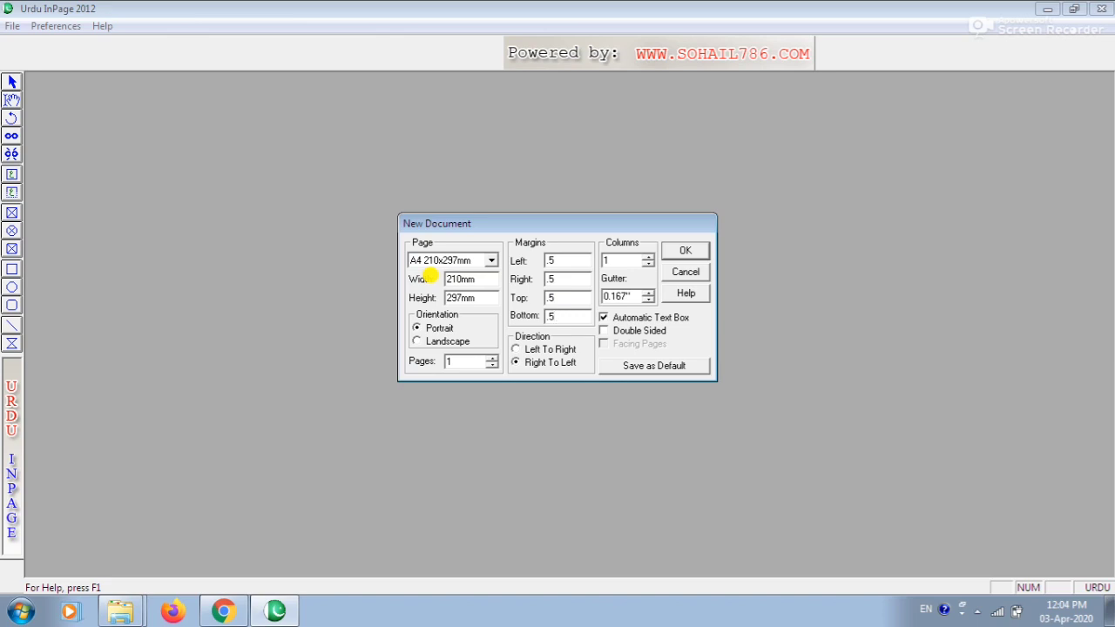
{"action": "left_click", "coordinate": [681, 251]}
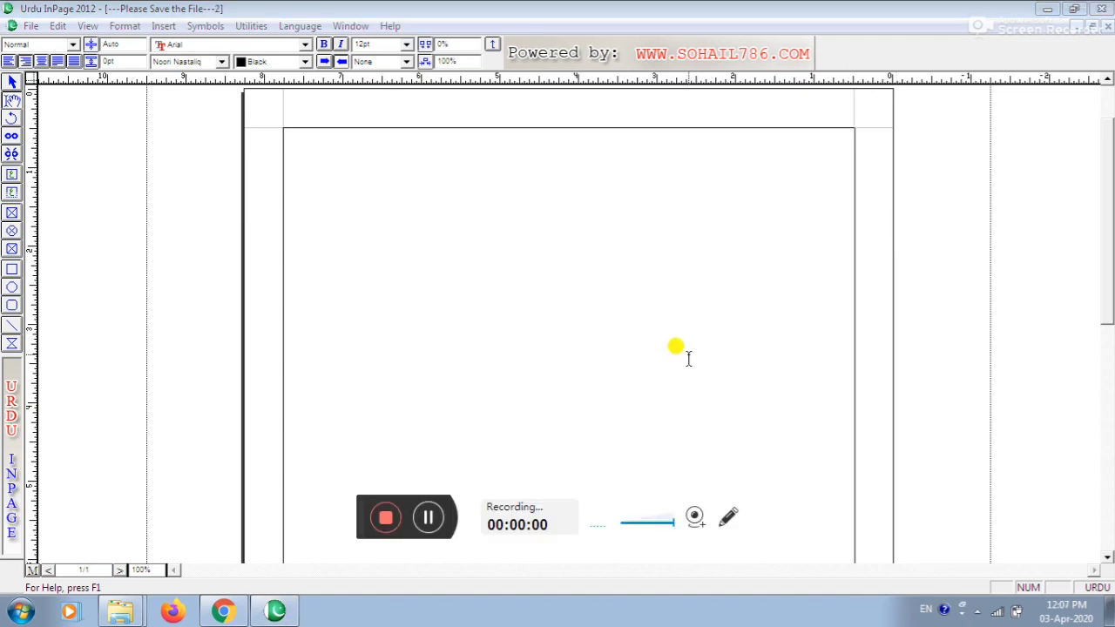
- Set the document zoom to 50% to show the whole A4 page
{"action": "left_click", "coordinate": [318, 491]}
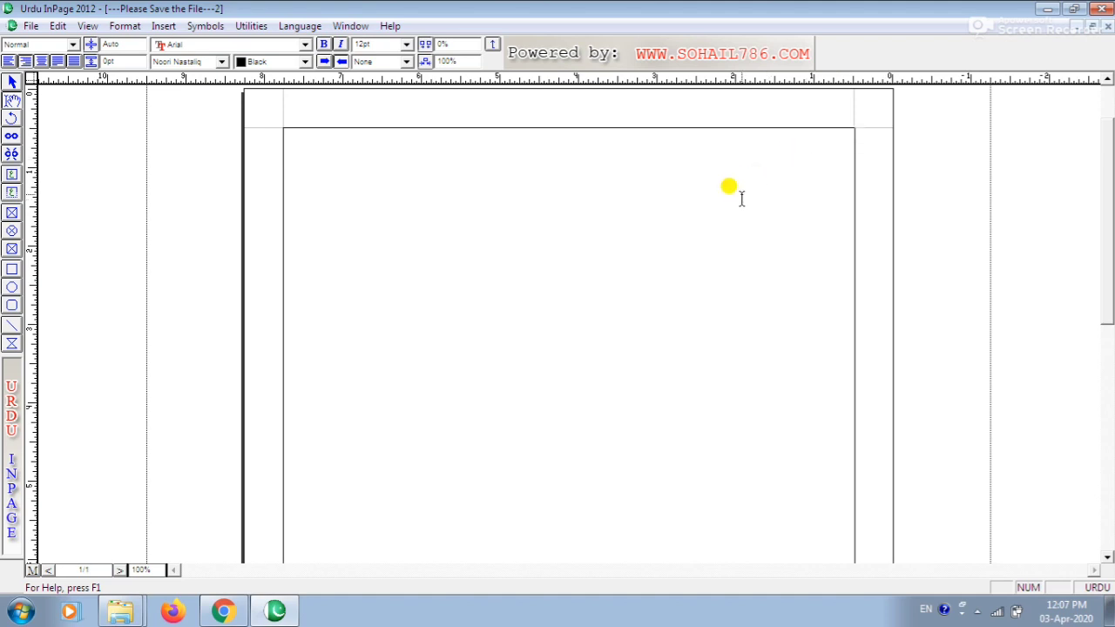
{"action": "double_click", "coordinate": [141, 568]}
{"action": "type", "text": "50"}
{"action": "key", "text": "Return"}
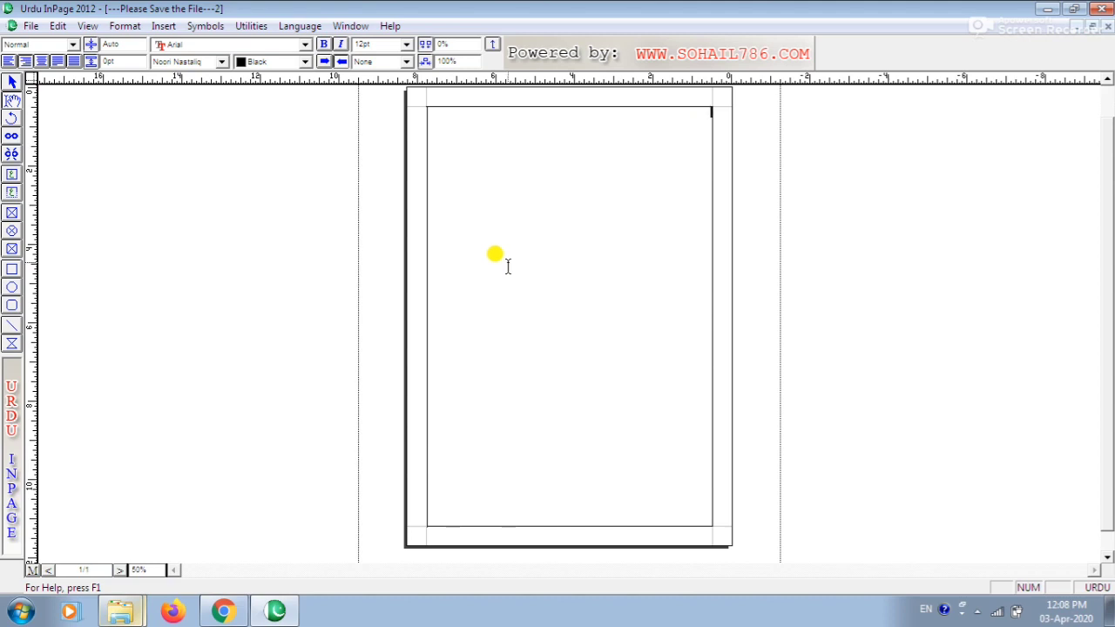
- Close the A4 document and open the settings for a new document
{"action": "left_click", "coordinate": [1106, 26]}
{"action": "left_click", "coordinate": [13, 26]}
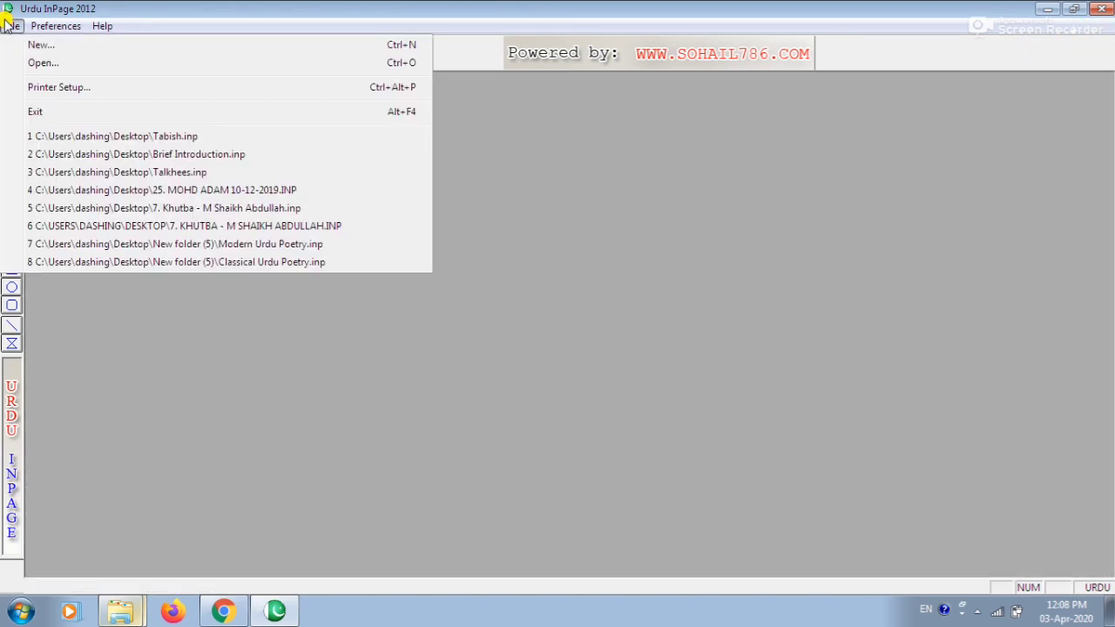
{"action": "left_click", "coordinate": [43, 46]}
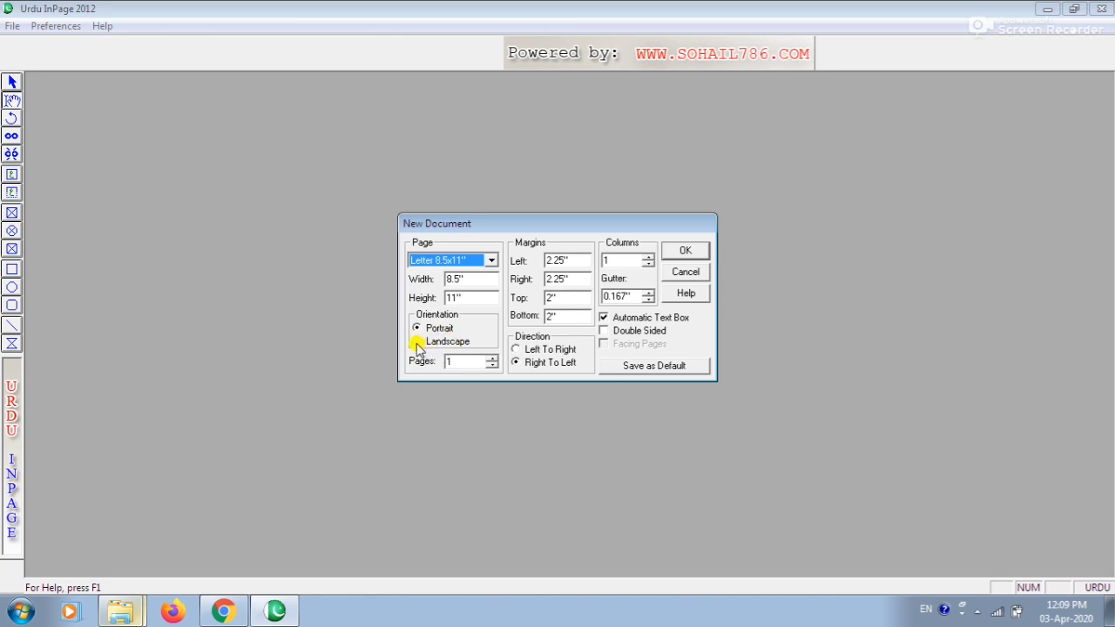
- Try the Landscape orientation, return to Portrait, and step the page count up and back down
{"action": "left_click", "coordinate": [417, 345]}
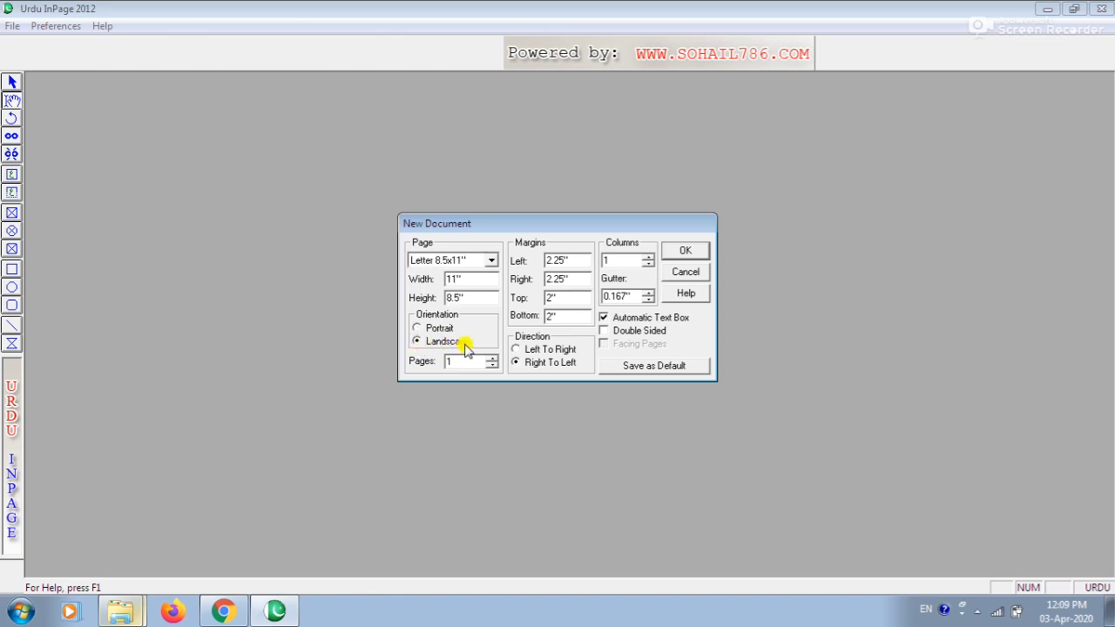
{"action": "left_click", "coordinate": [418, 328]}
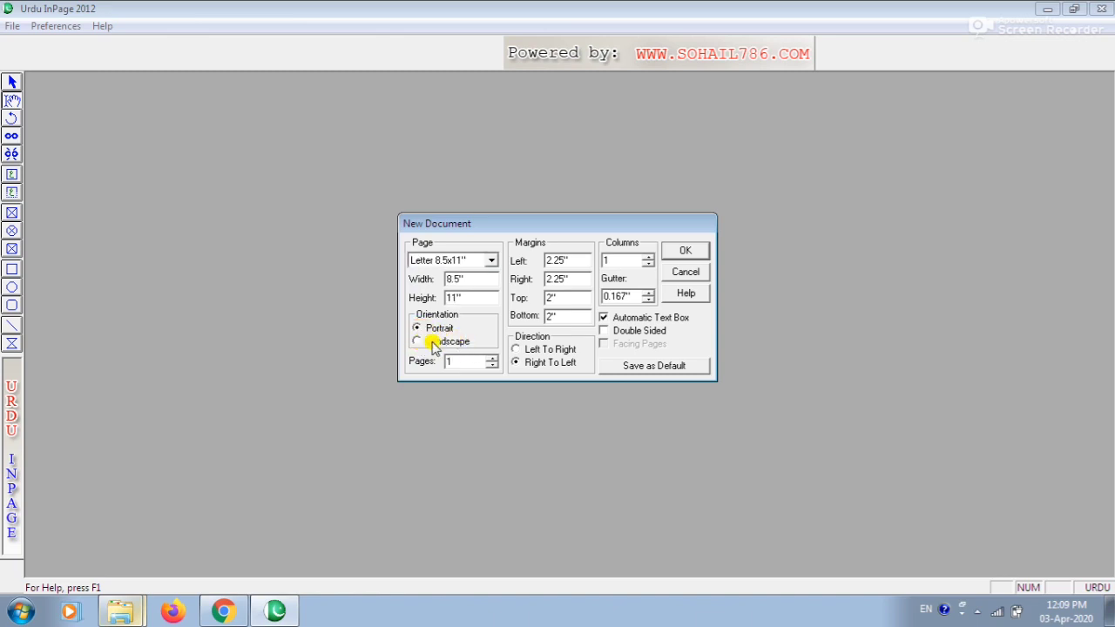
{"action": "left_click", "coordinate": [491, 359]}
{"action": "left_click", "coordinate": [491, 359]}
{"action": "left_click", "coordinate": [491, 358]}
{"action": "left_click", "coordinate": [491, 359]}
{"action": "left_click", "coordinate": [491, 358]}
{"action": "left_click", "coordinate": [493, 364]}
{"action": "left_click", "coordinate": [493, 367]}
{"action": "left_click", "coordinate": [493, 367]}
{"action": "left_click", "coordinate": [493, 368]}
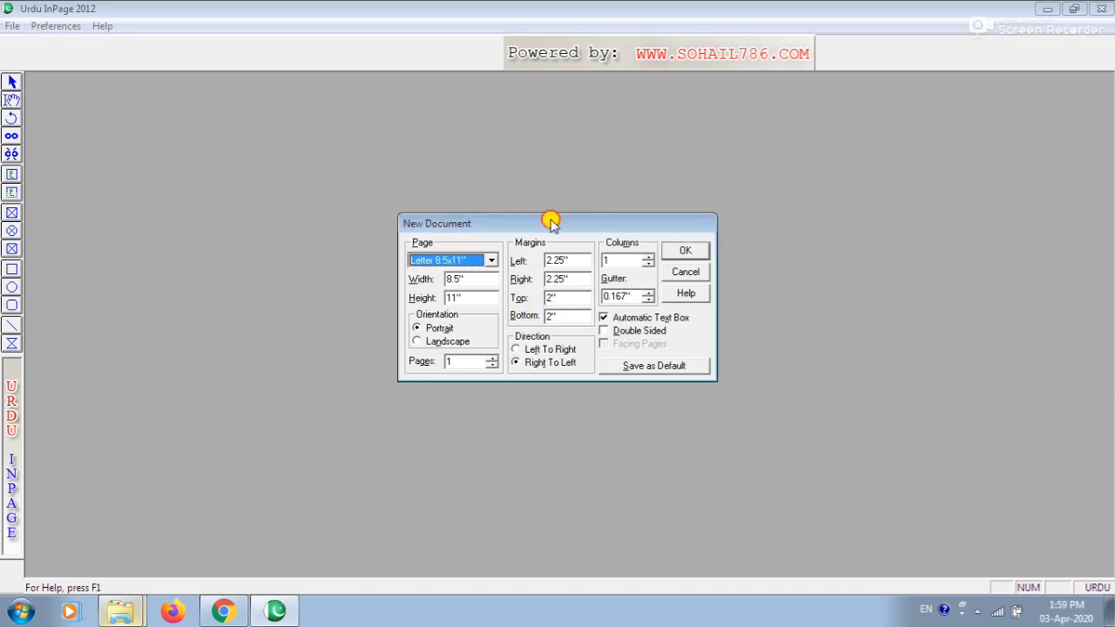
- Set one column, enable Double Sided and Facing Pages, save these settings as default, and close the dialog
{"action": "left_click_drag", "start_coordinate": [551, 220], "coordinate": [294, 160]}
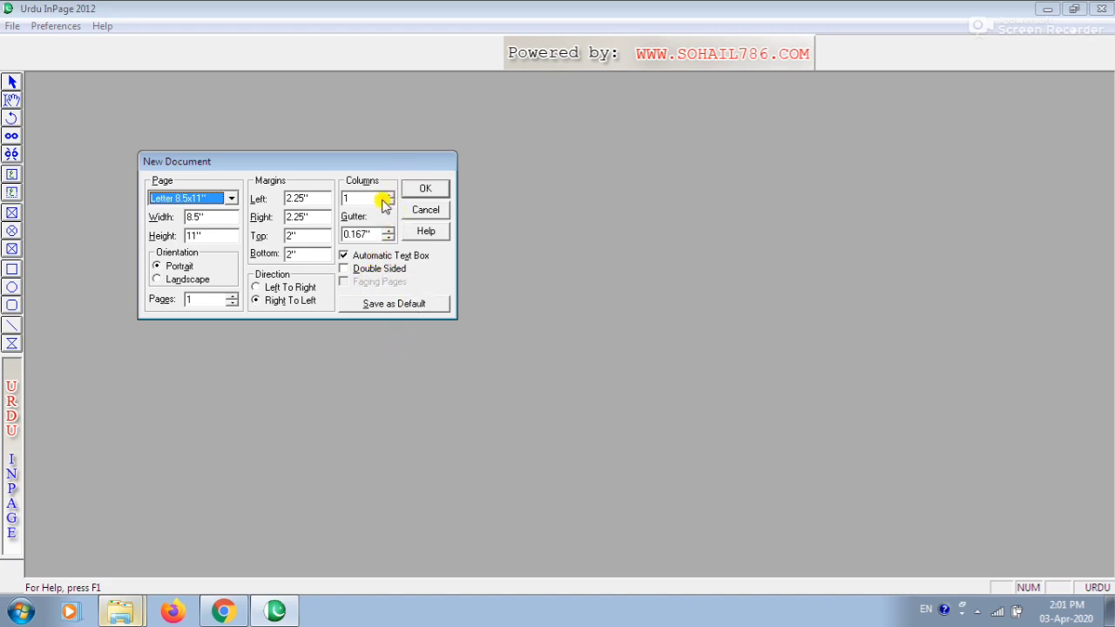
{"action": "double_click", "coordinate": [355, 201]}
{"action": "type", "text": "1"}
{"action": "left_click", "coordinate": [346, 270]}
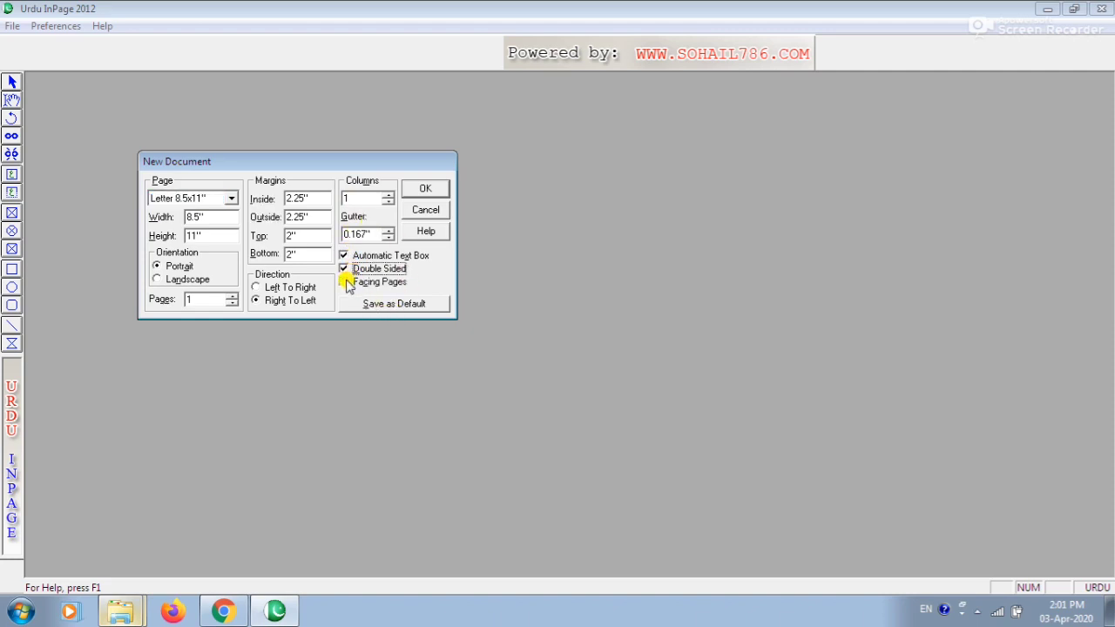
{"action": "left_click", "coordinate": [346, 284]}
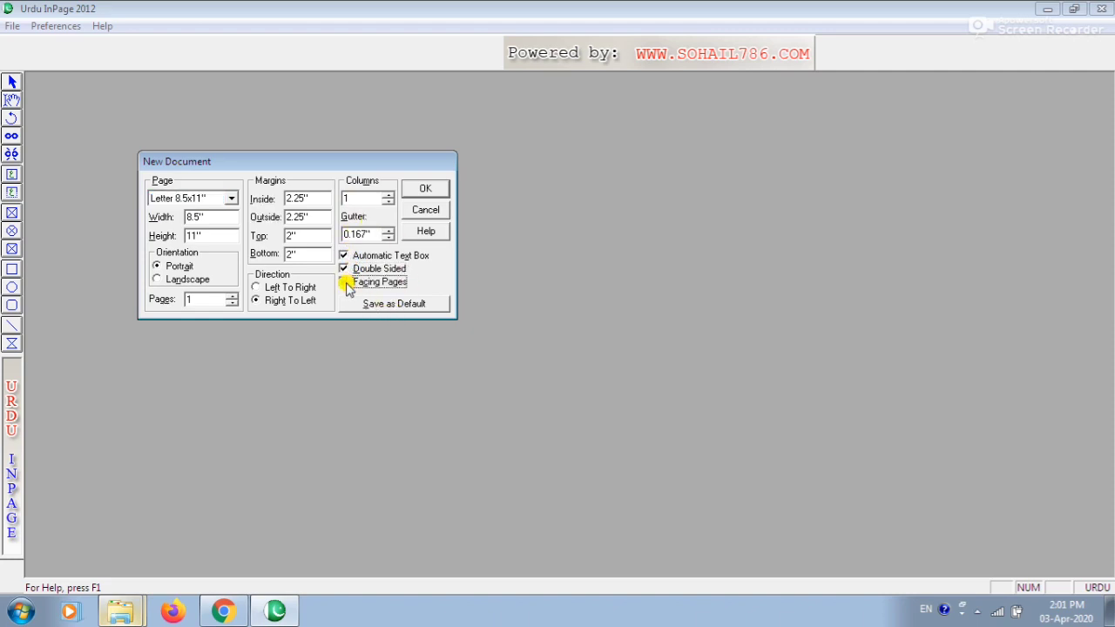
{"action": "left_click", "coordinate": [380, 292]}
{"action": "left_click", "coordinate": [388, 307]}
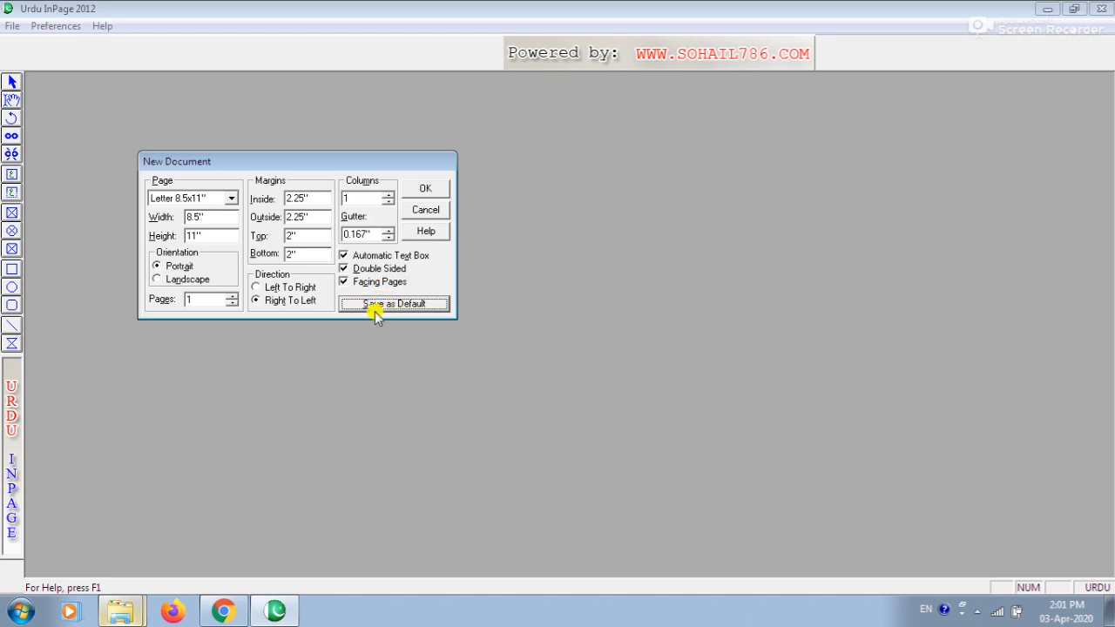
{"action": "left_click", "coordinate": [427, 210]}
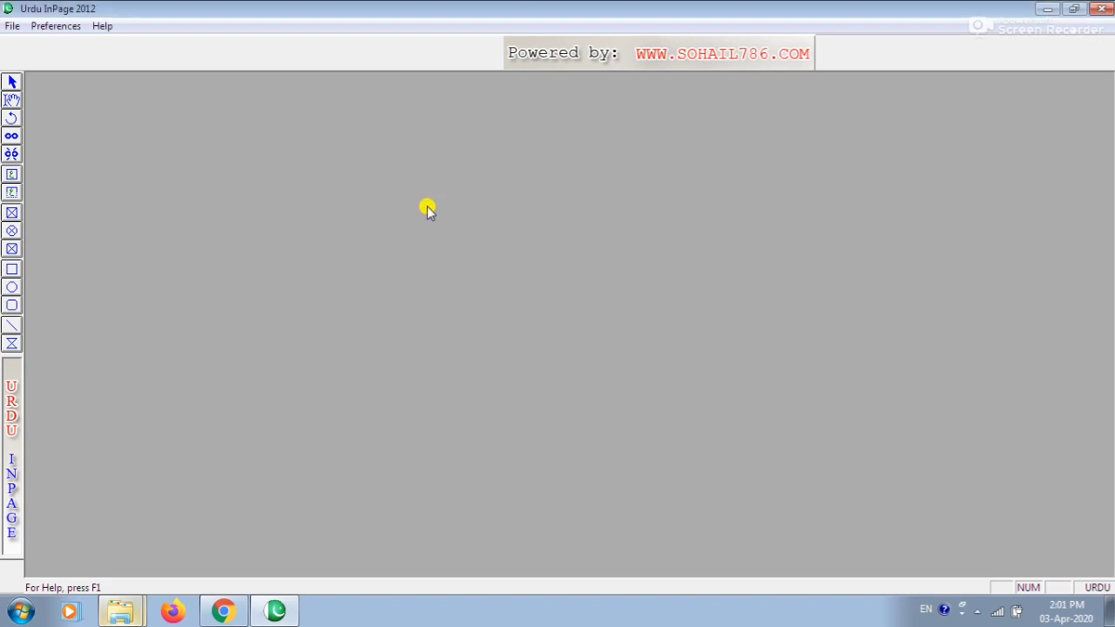
- Create a new document with the saved default settings
{"action": "key", "text": "ctrl+n"}
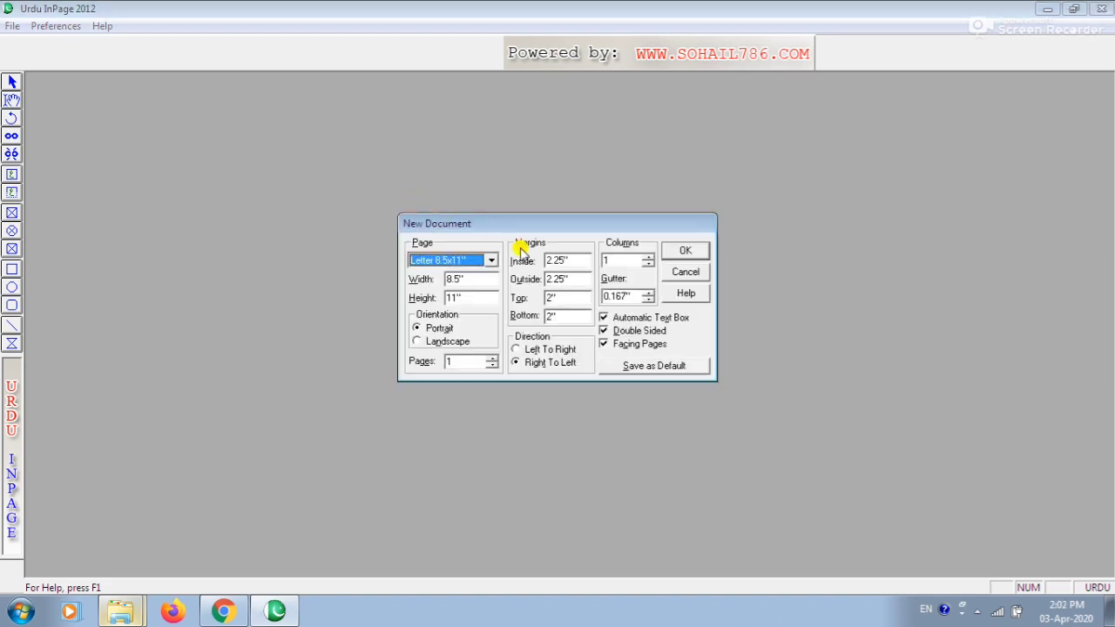
{"action": "left_click_drag", "start_coordinate": [538, 226], "coordinate": [217, 166]}
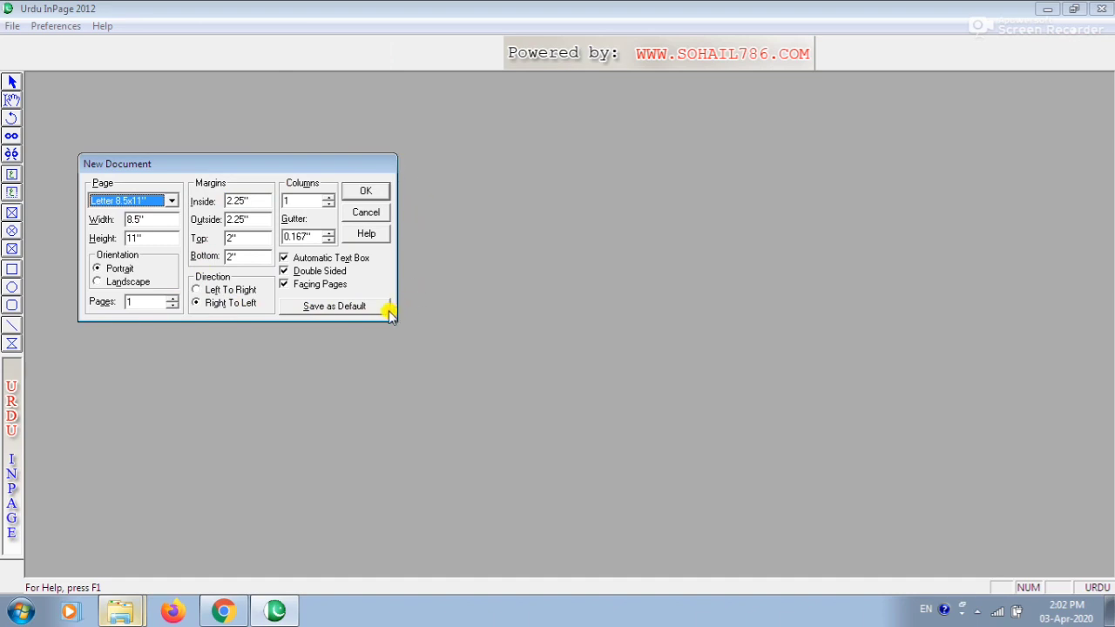
{"action": "left_click", "coordinate": [366, 190]}
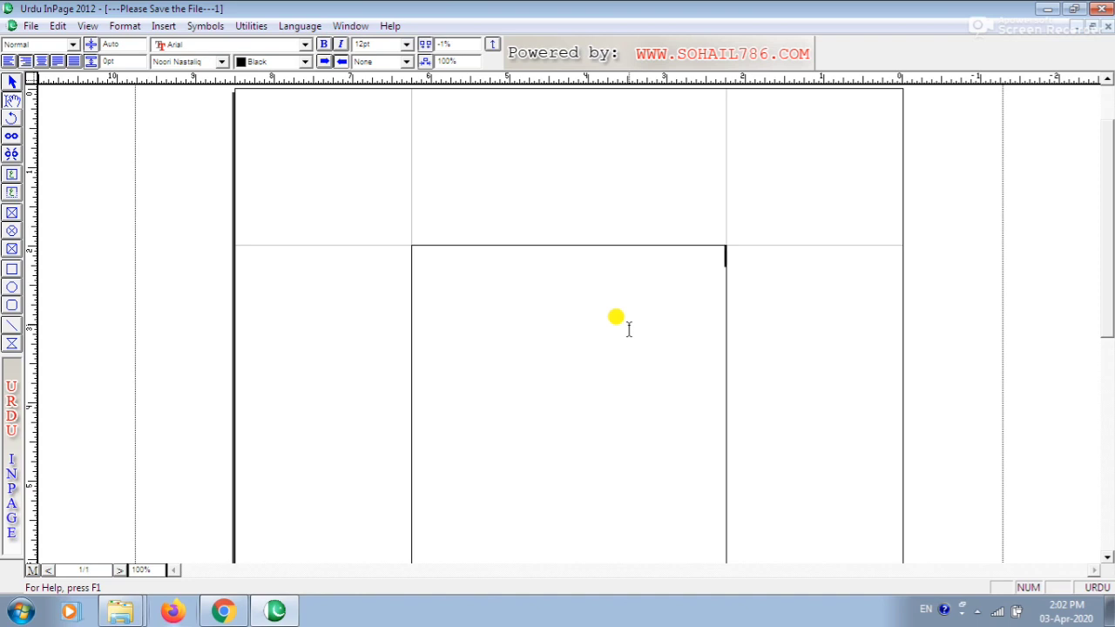
- Zoom out to 50% to view the full Letter page and its margins
{"action": "left_click", "coordinate": [148, 569]}
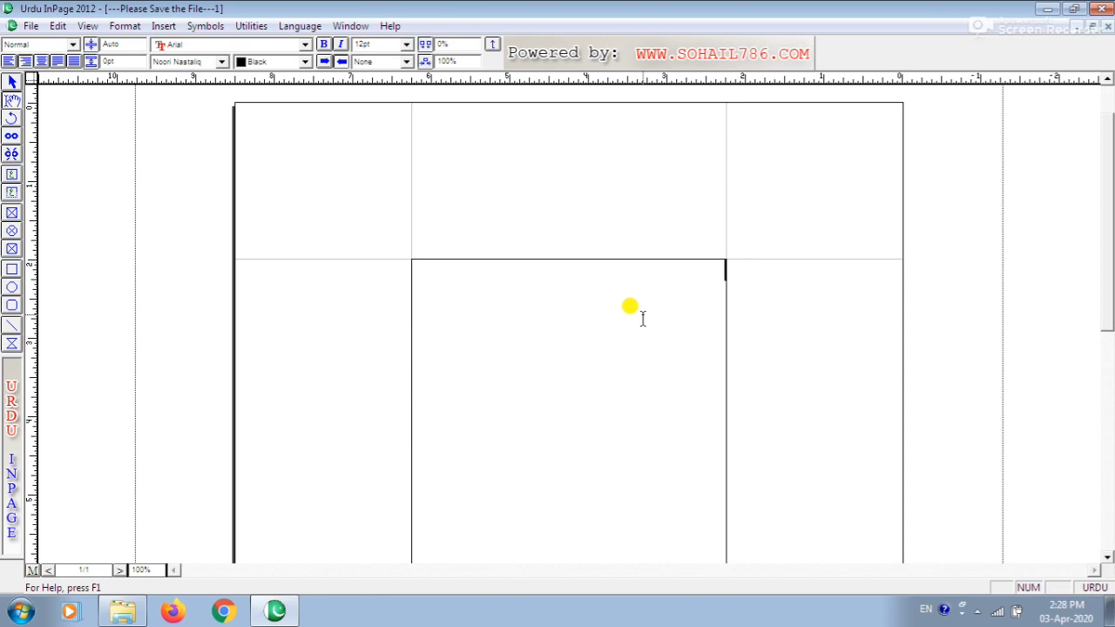
{"action": "key", "text": "ctrl+5"}
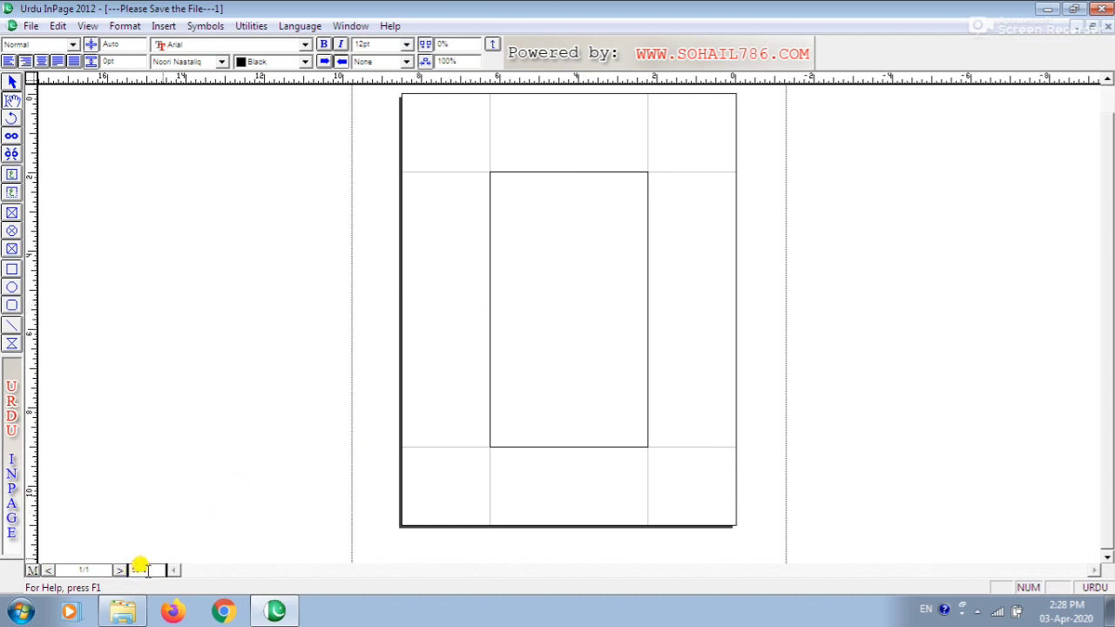
{"action": "left_click_drag", "start_coordinate": [153, 564], "coordinate": [113, 560]}
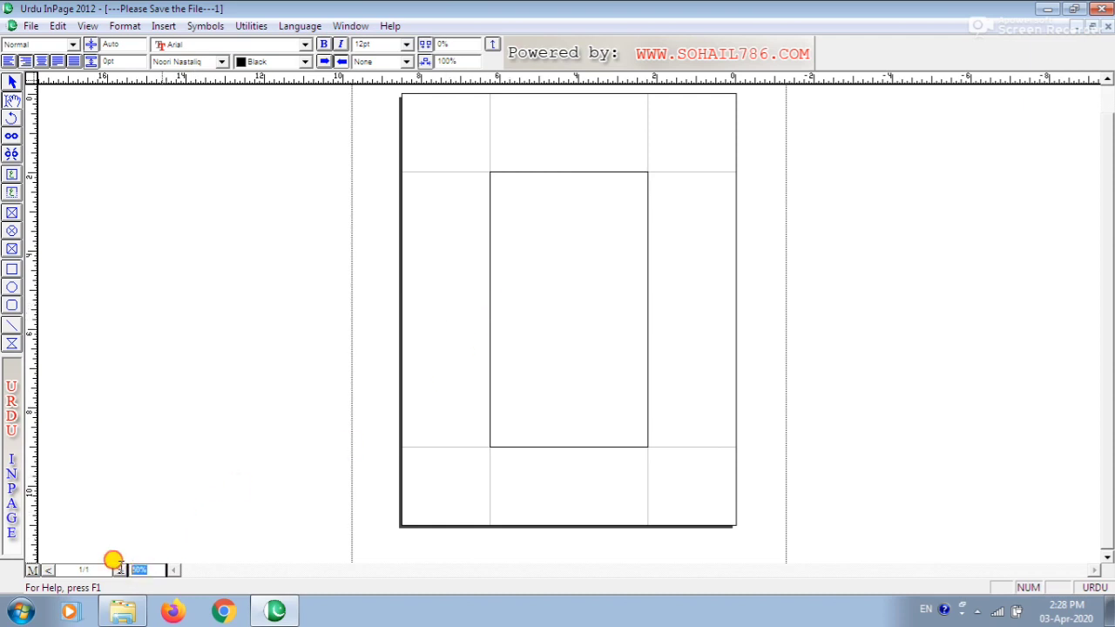
{"action": "left_click", "coordinate": [141, 569]}
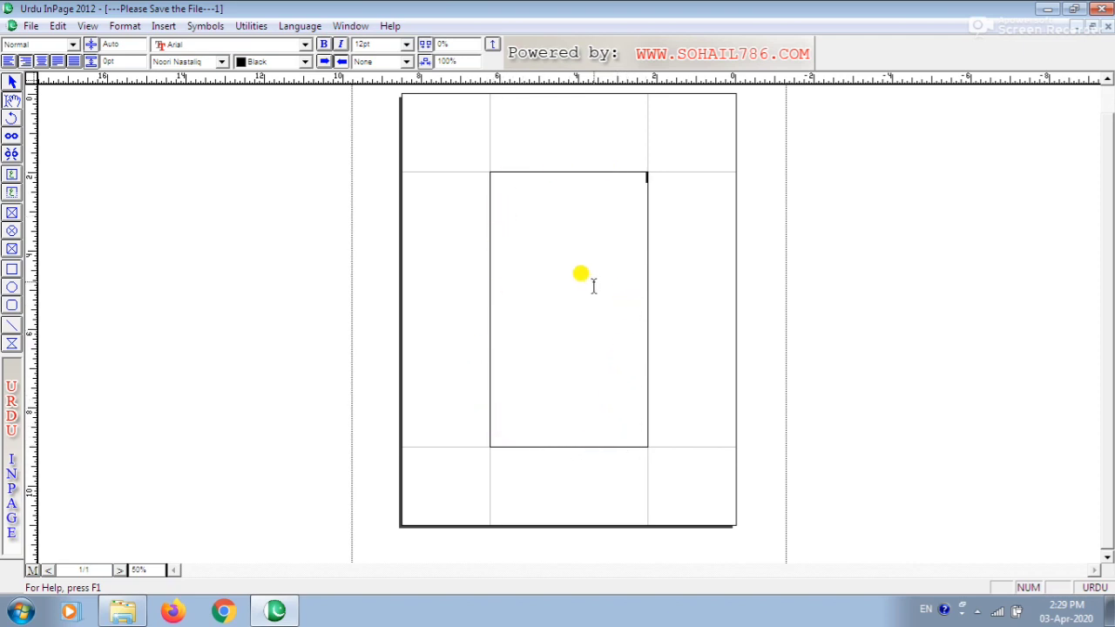
- Close the Letter document and bring up the new document settings again
{"action": "left_click", "coordinate": [1103, 26]}
{"action": "left_click", "coordinate": [568, 342]}
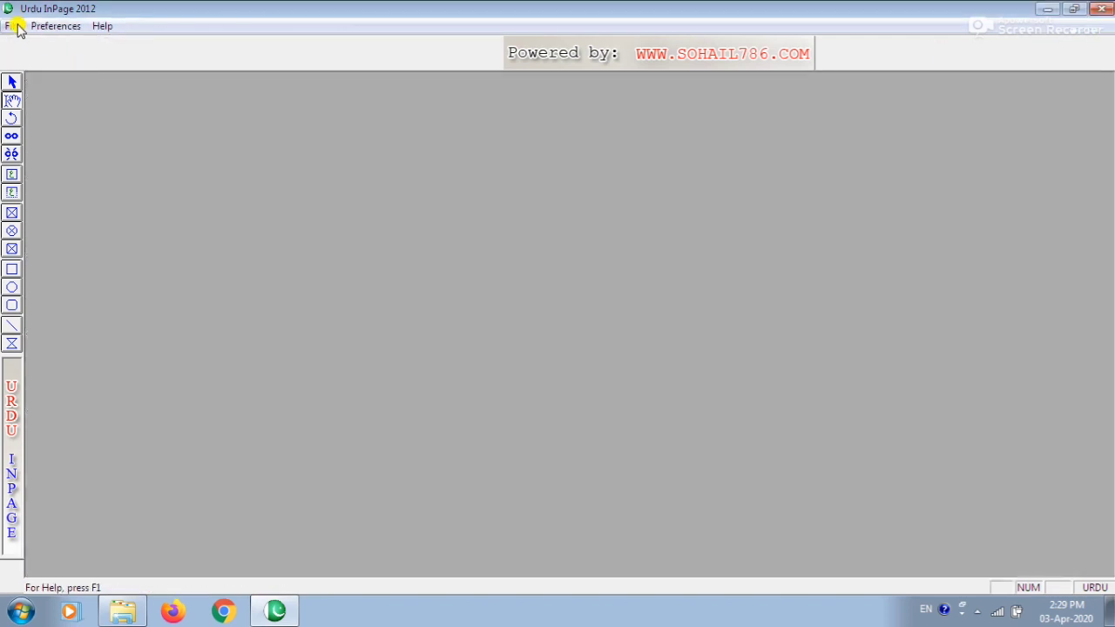
{"action": "left_click", "coordinate": [35, 26]}
{"action": "left_click", "coordinate": [17, 45]}
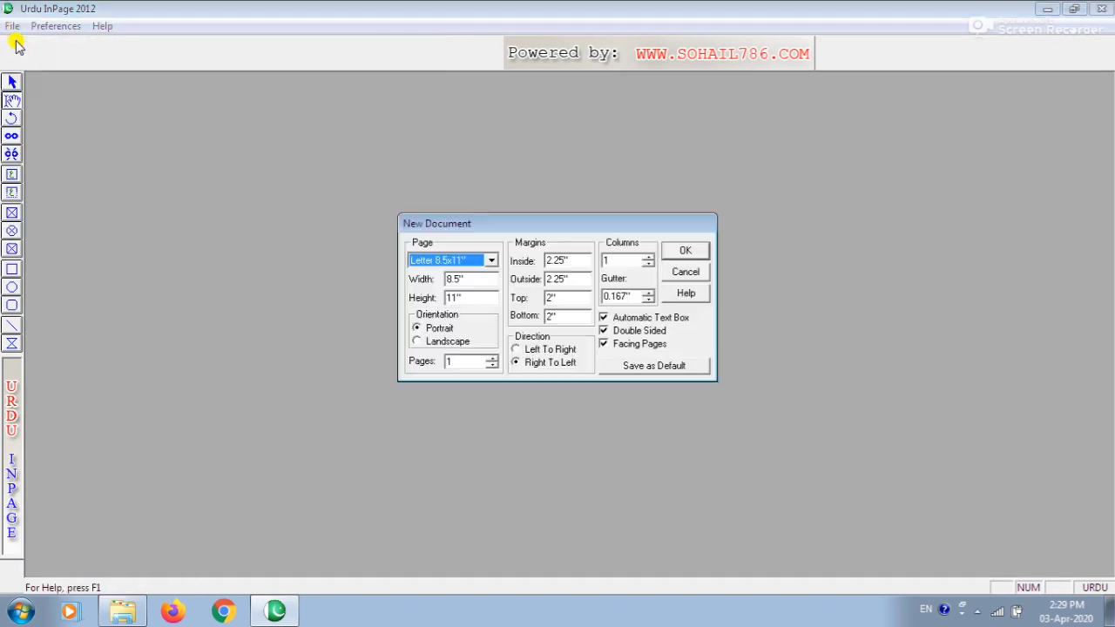
- Go through the inside, outside, top and bottom margins and create the document with the default values
{"action": "left_click_drag", "start_coordinate": [584, 260], "coordinate": [519, 251]}
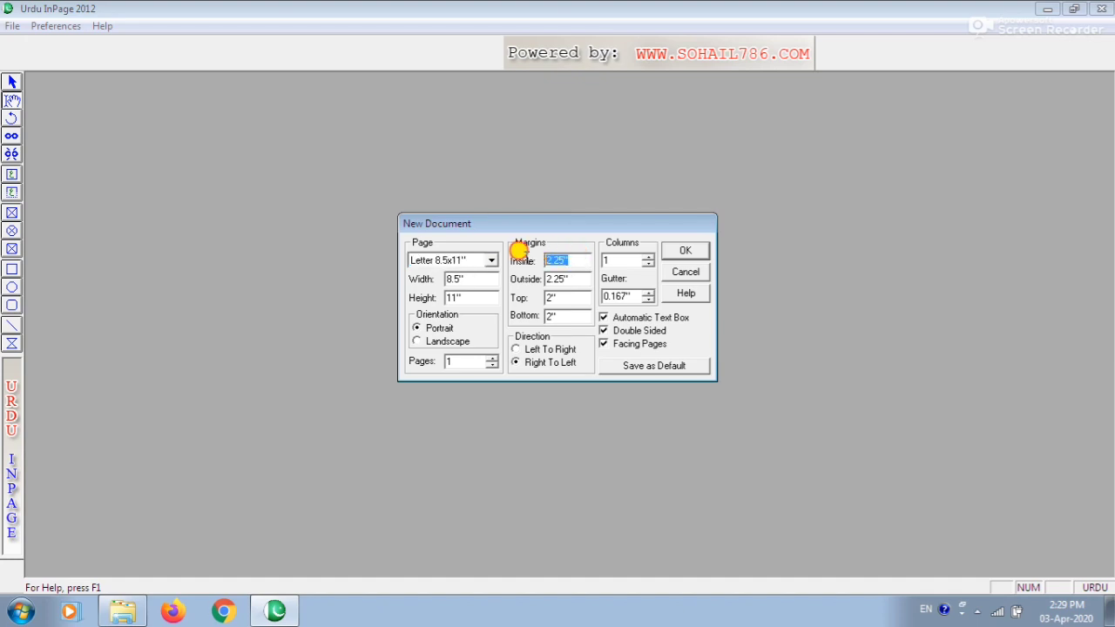
{"action": "left_click_drag", "start_coordinate": [577, 277], "coordinate": [531, 285]}
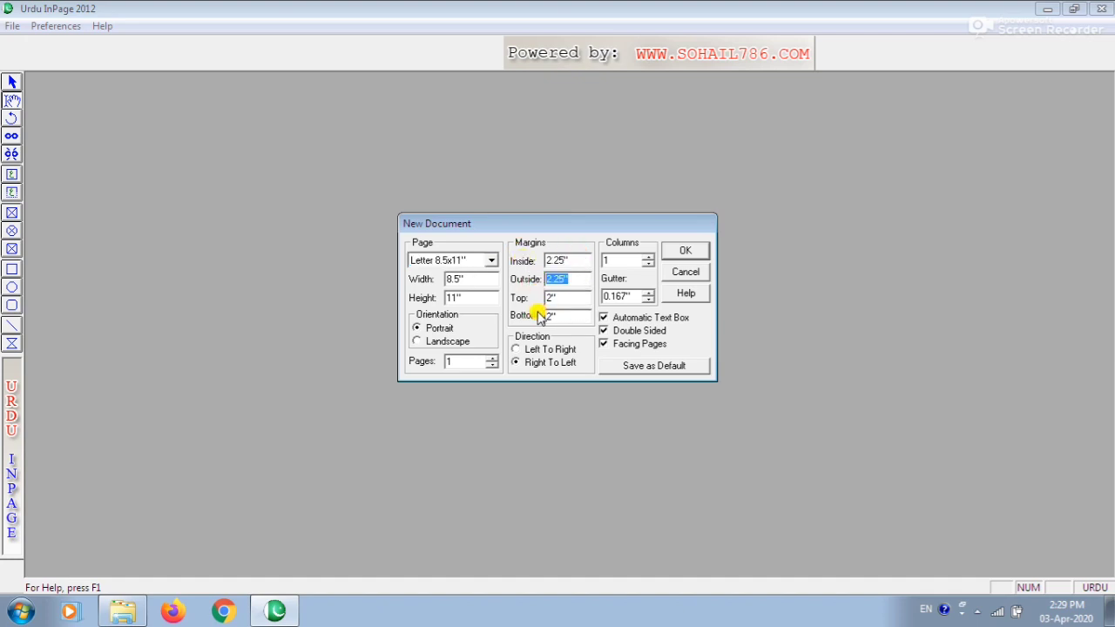
{"action": "left_click", "coordinate": [558, 296]}
{"action": "left_click_drag", "start_coordinate": [570, 312], "coordinate": [530, 308]}
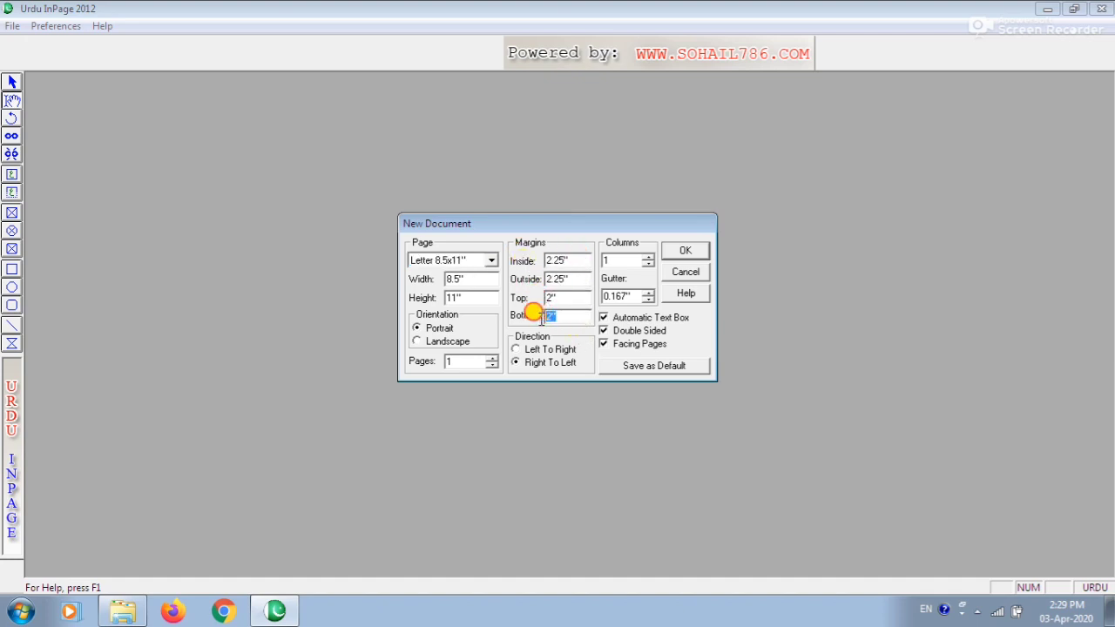
{"action": "left_click", "coordinate": [682, 252]}
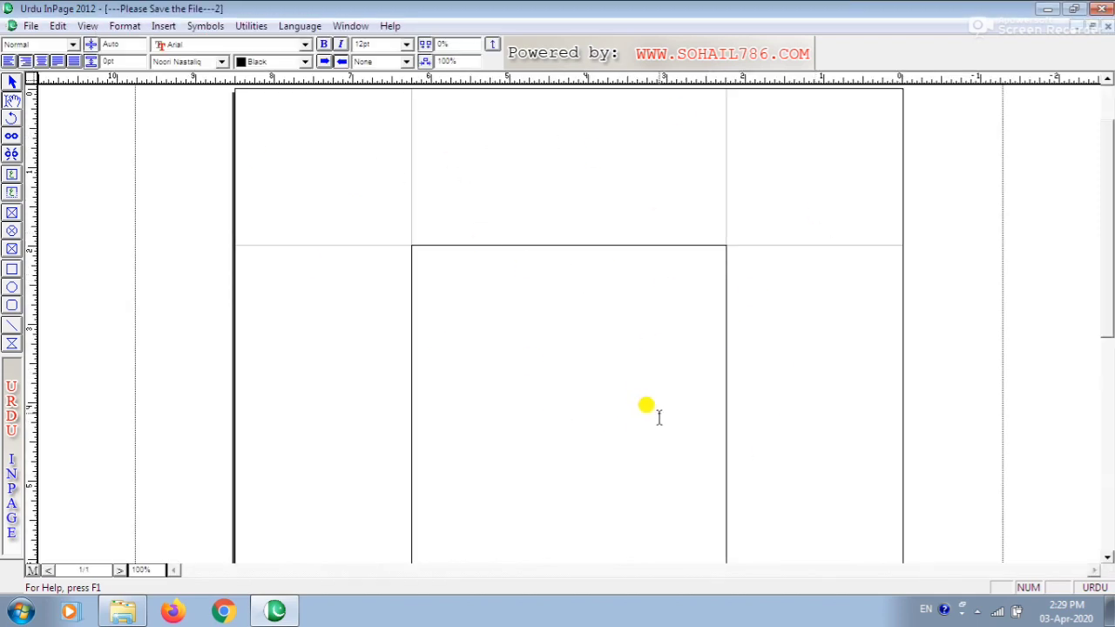